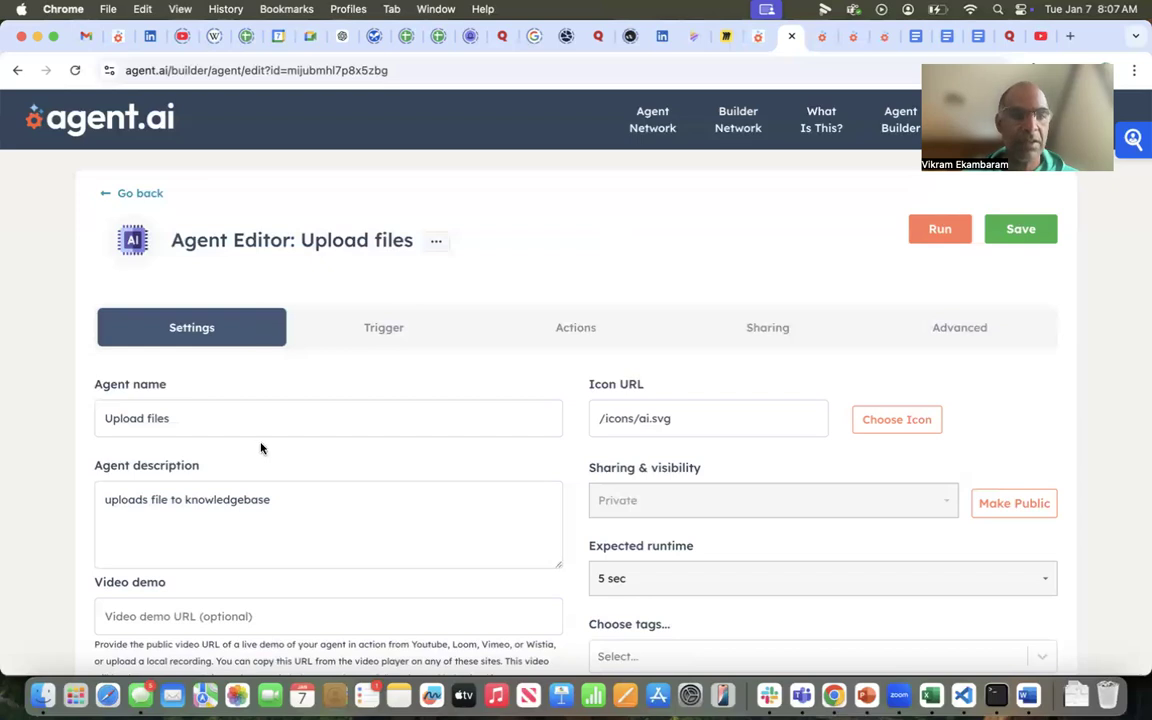
Review the Upload files agent's settings, the available user input actions, and the configuration of its Get User File action
scroll(260, 447, down, 5)
scroll(260, 447, up, 5)
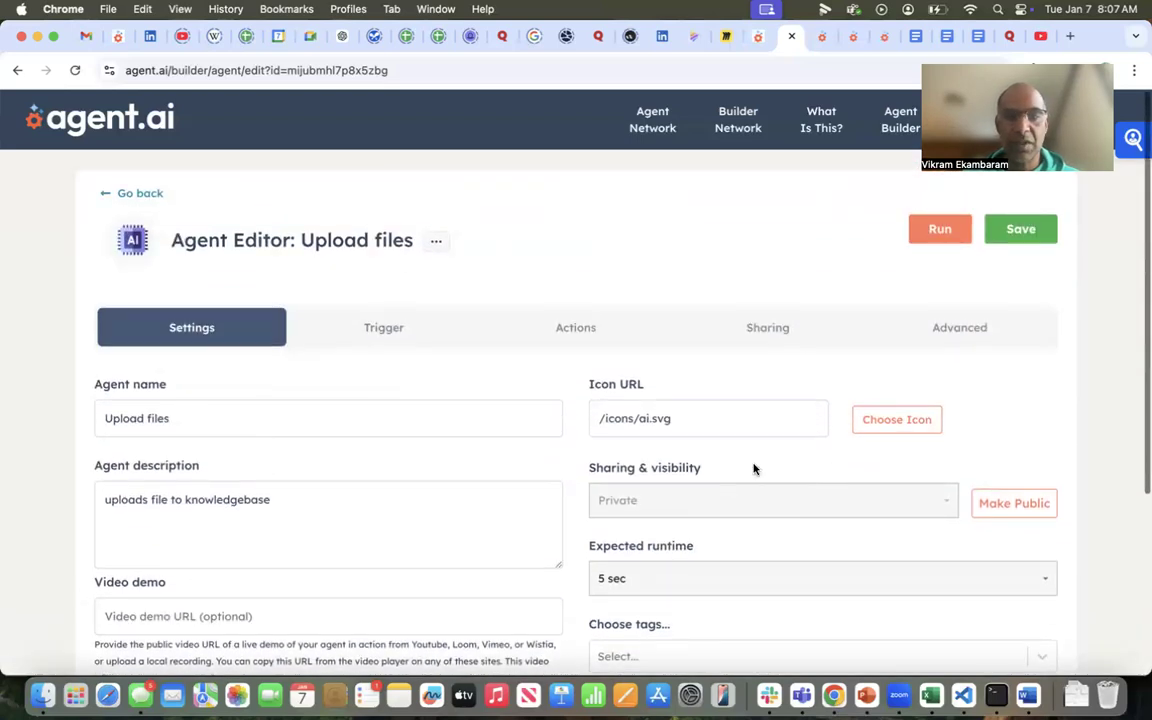
click(588, 331)
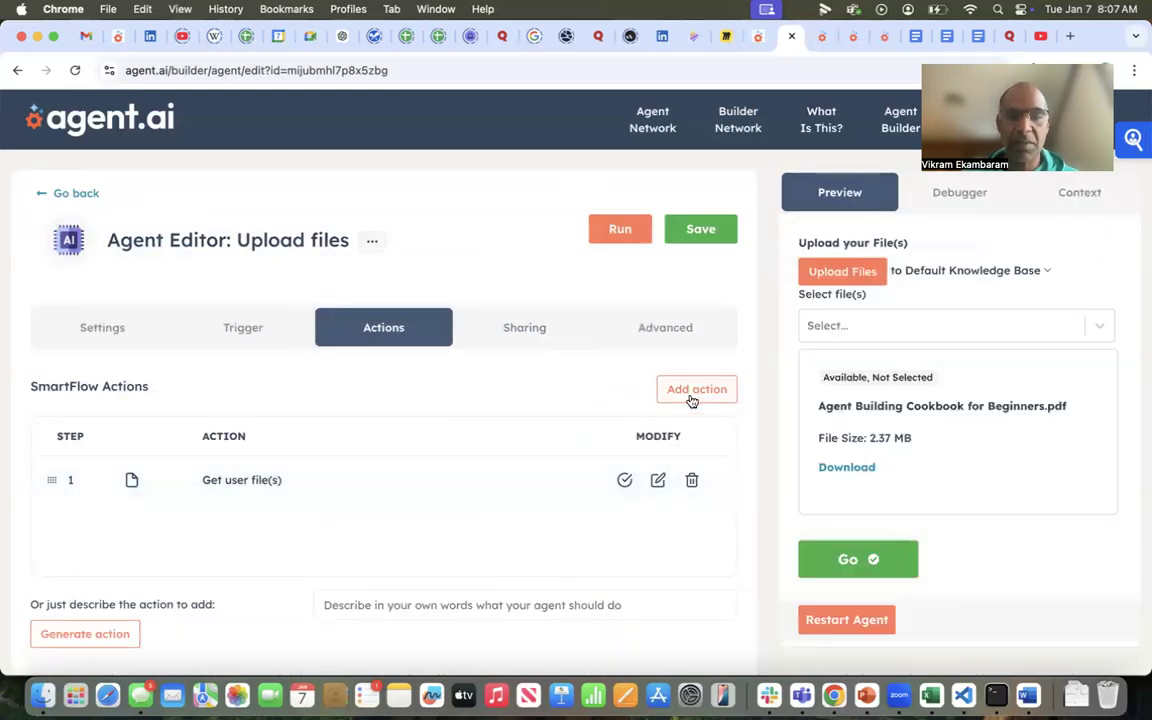
click(690, 397)
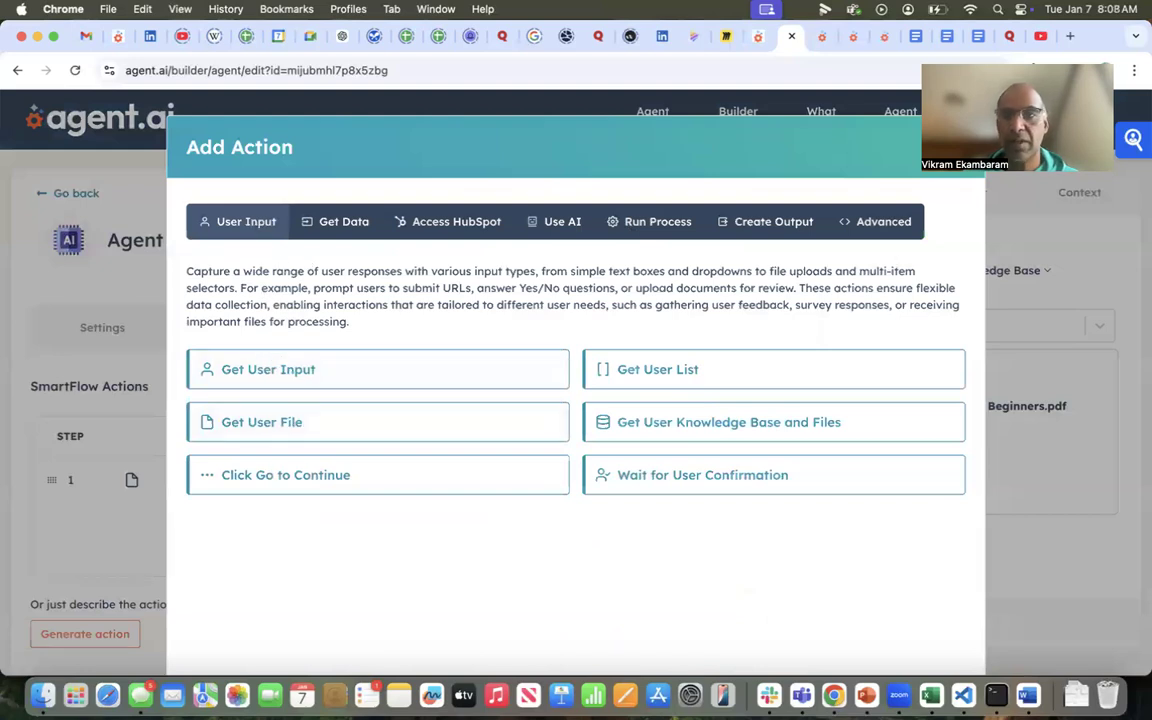
drag(1105, 56, 1131, 56)
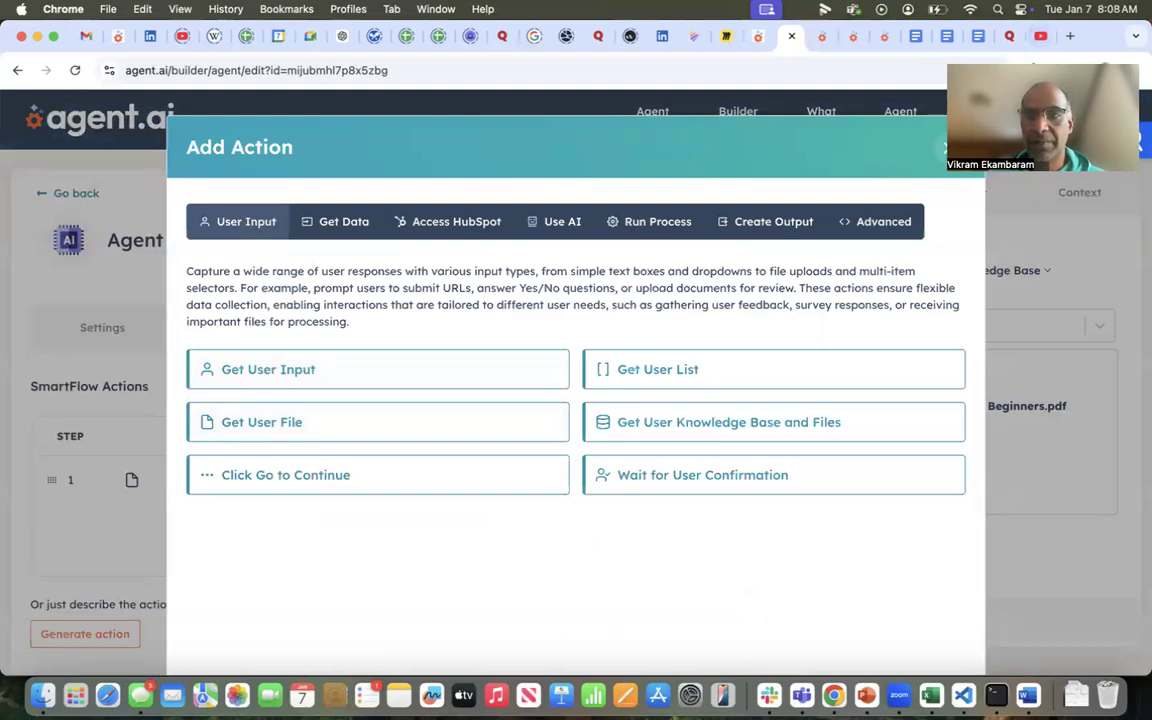
click(953, 147)
click(658, 481)
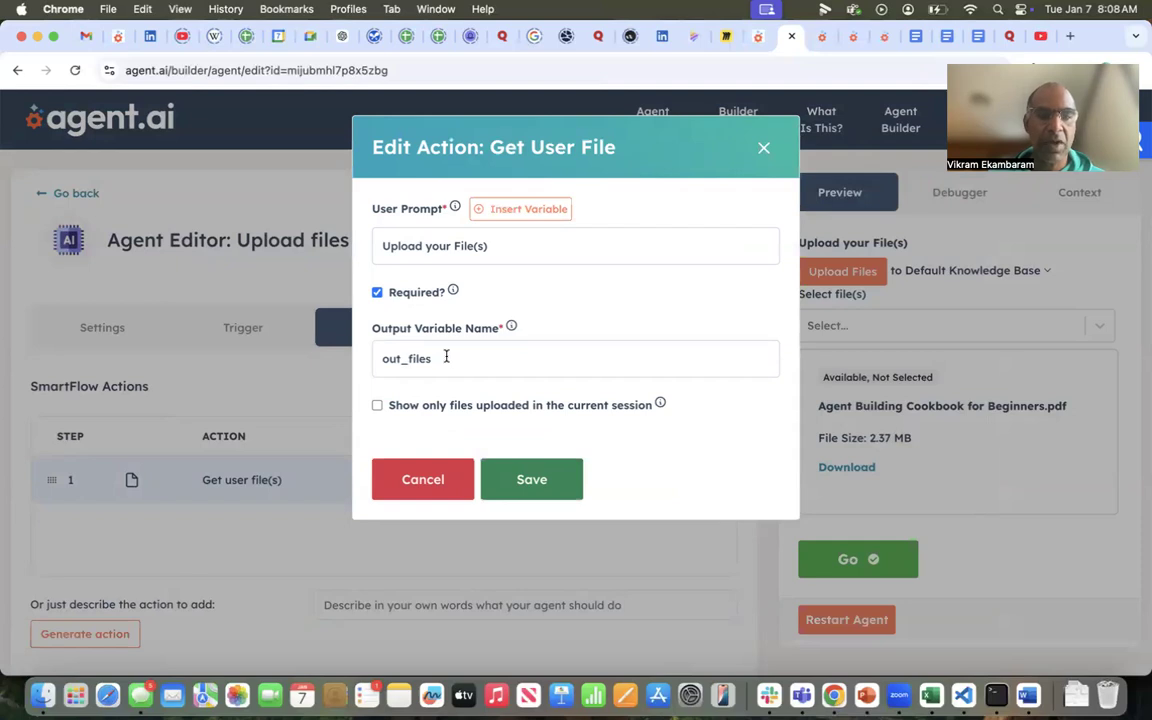
click(418, 480)
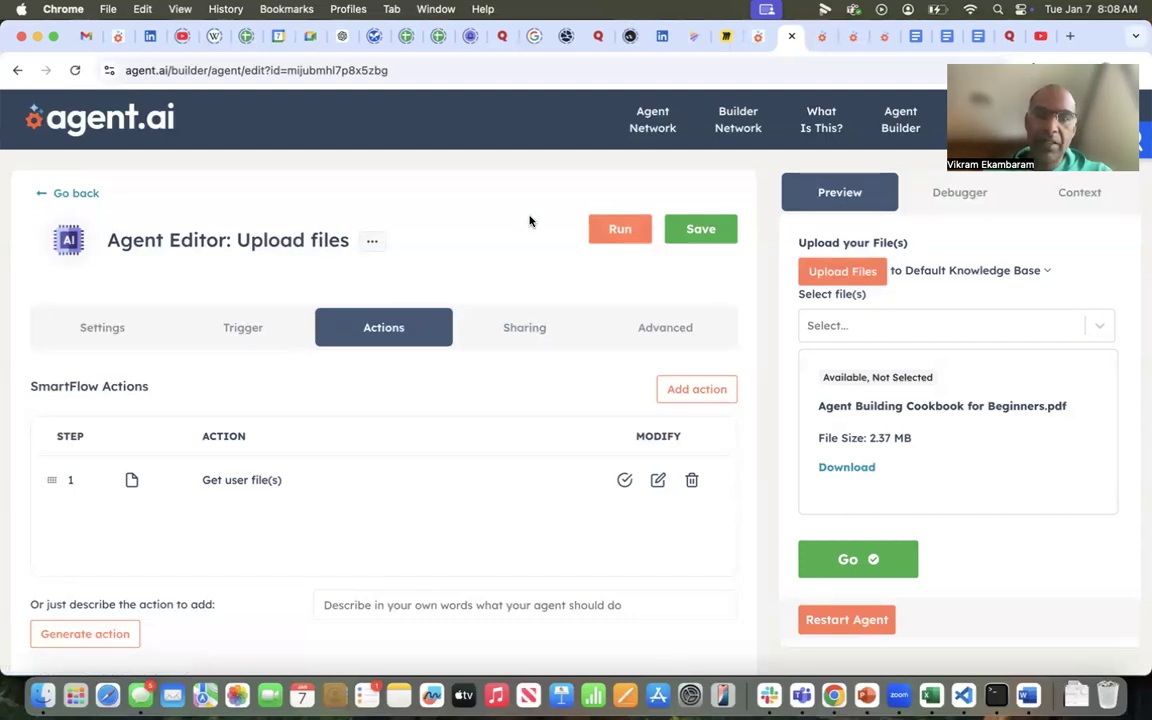
Switch to the editor of the Agent.ai How To agent and review its general settings
click(821, 40)
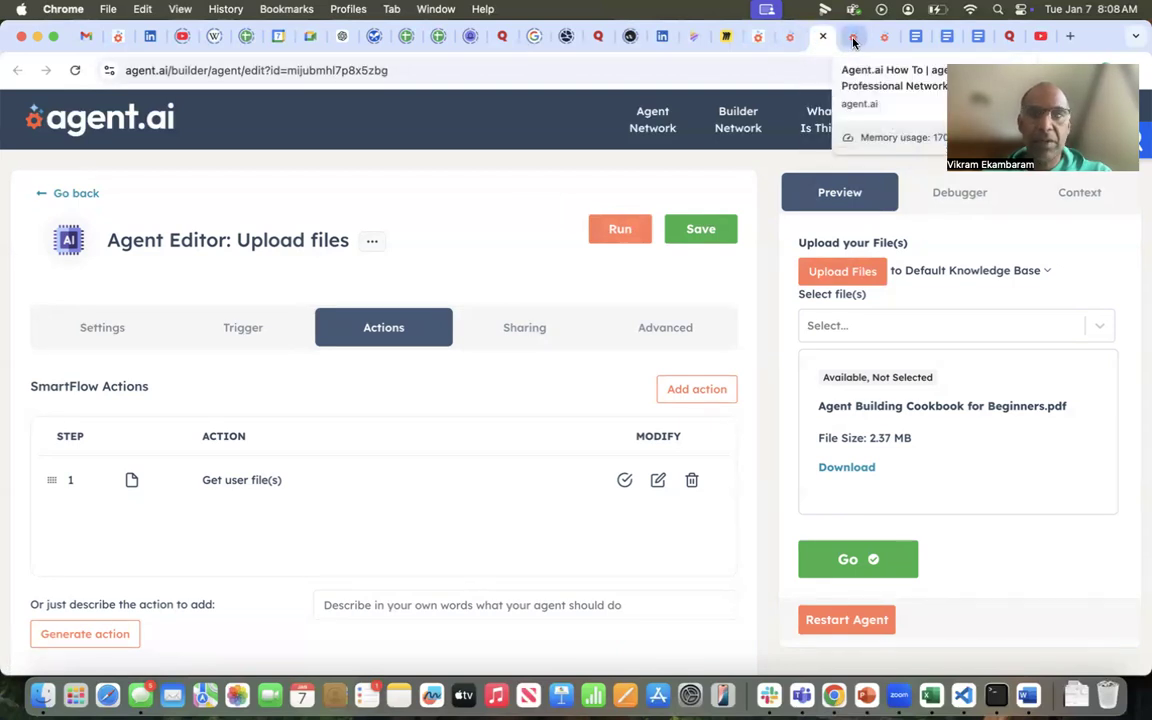
click(855, 38)
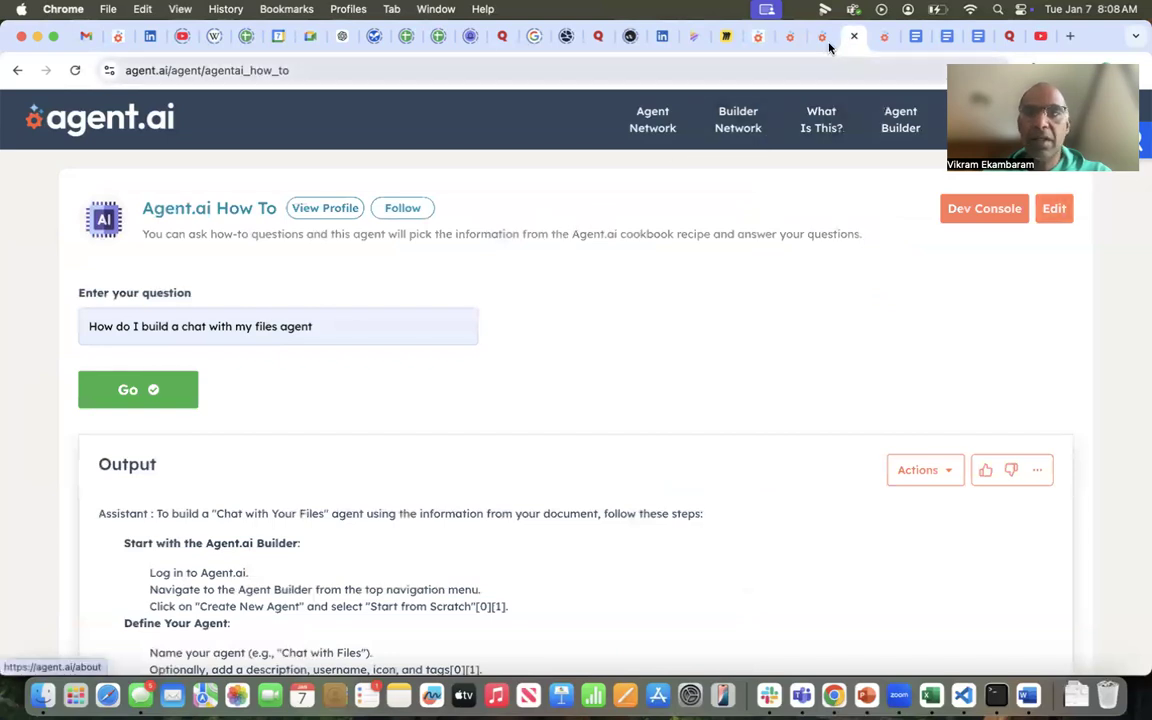
click(883, 40)
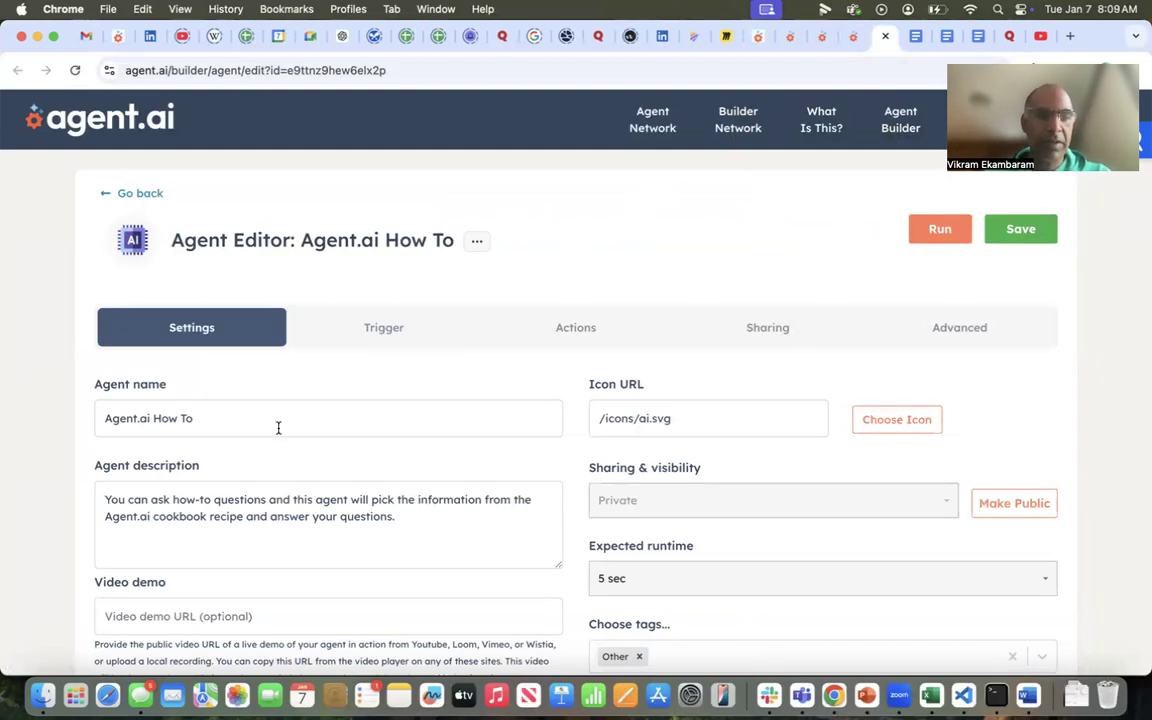
scroll(283, 426, down, 1)
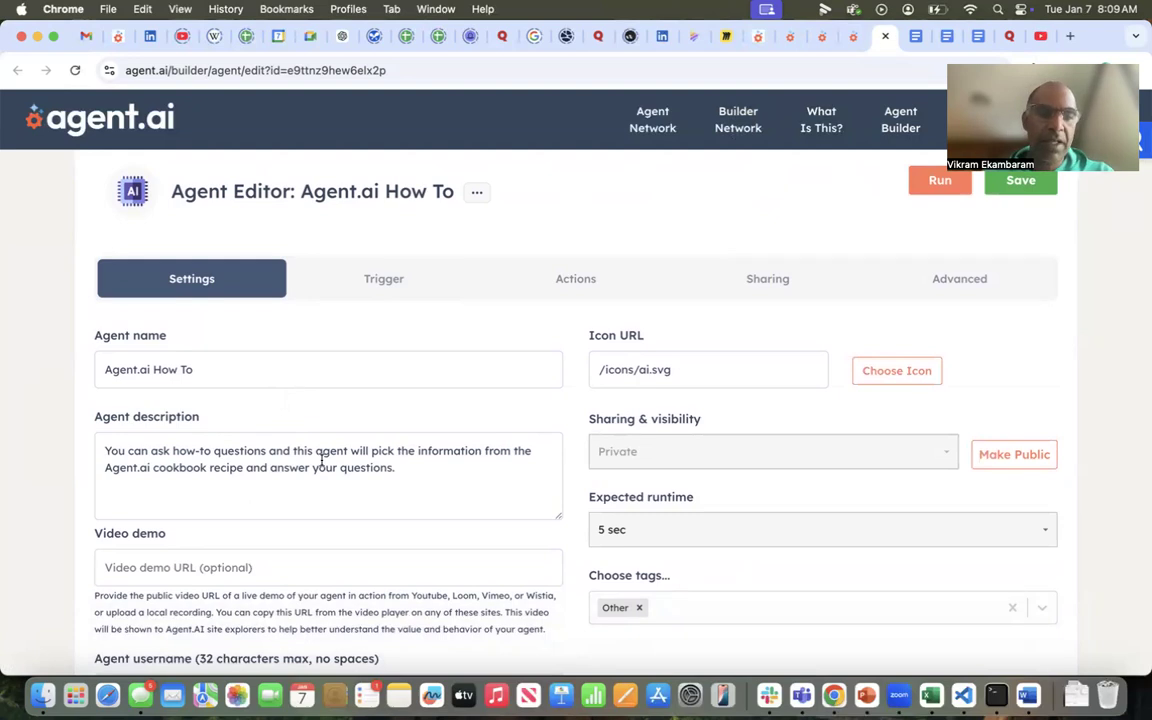
scroll(321, 460, down, 3)
scroll(321, 460, up, 3)
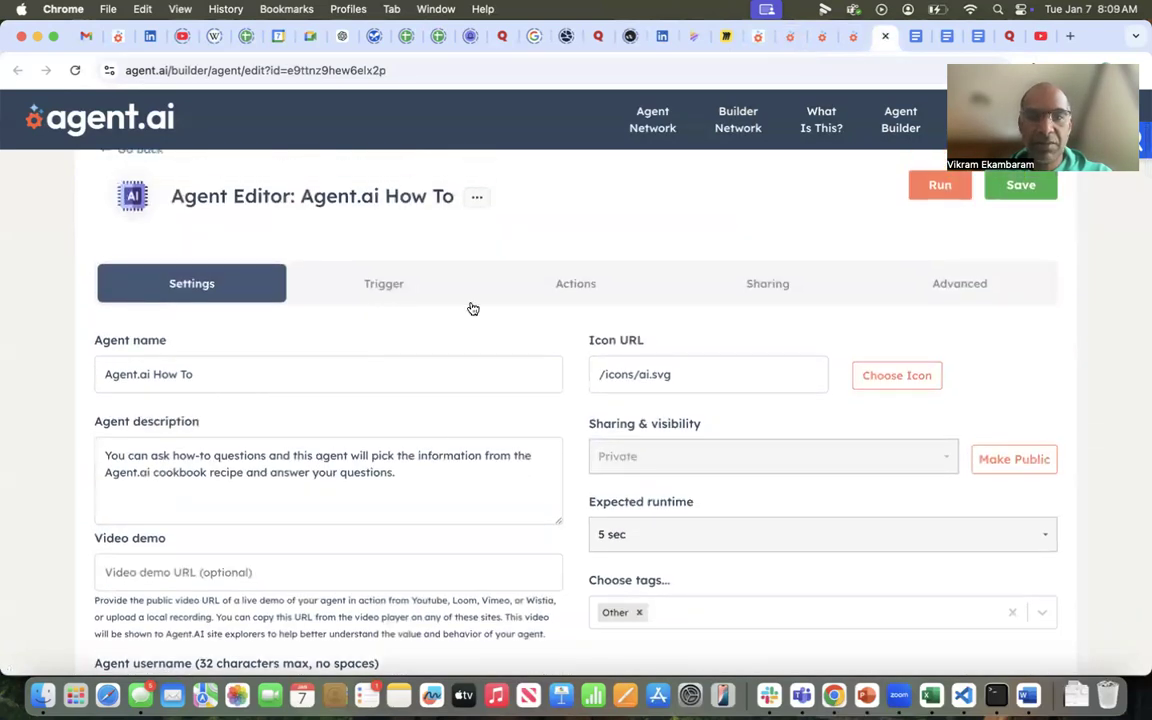
Inspect the Get User Input action in the How To agent's action list without changing it
click(581, 292)
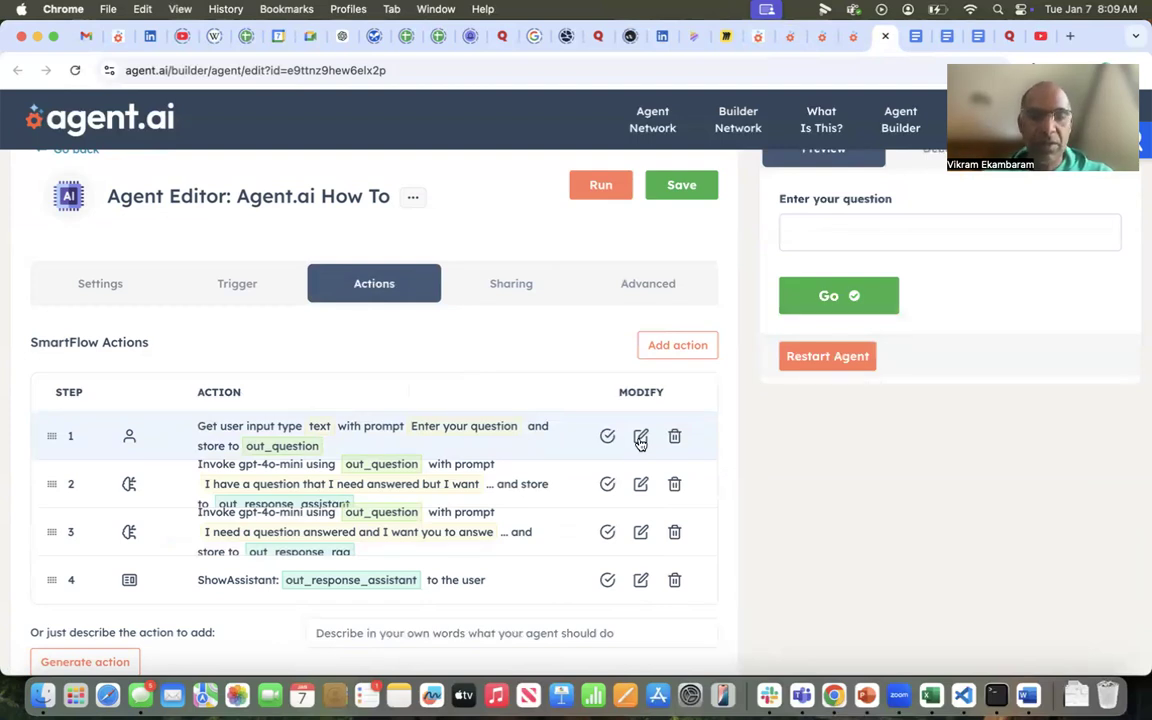
click(640, 437)
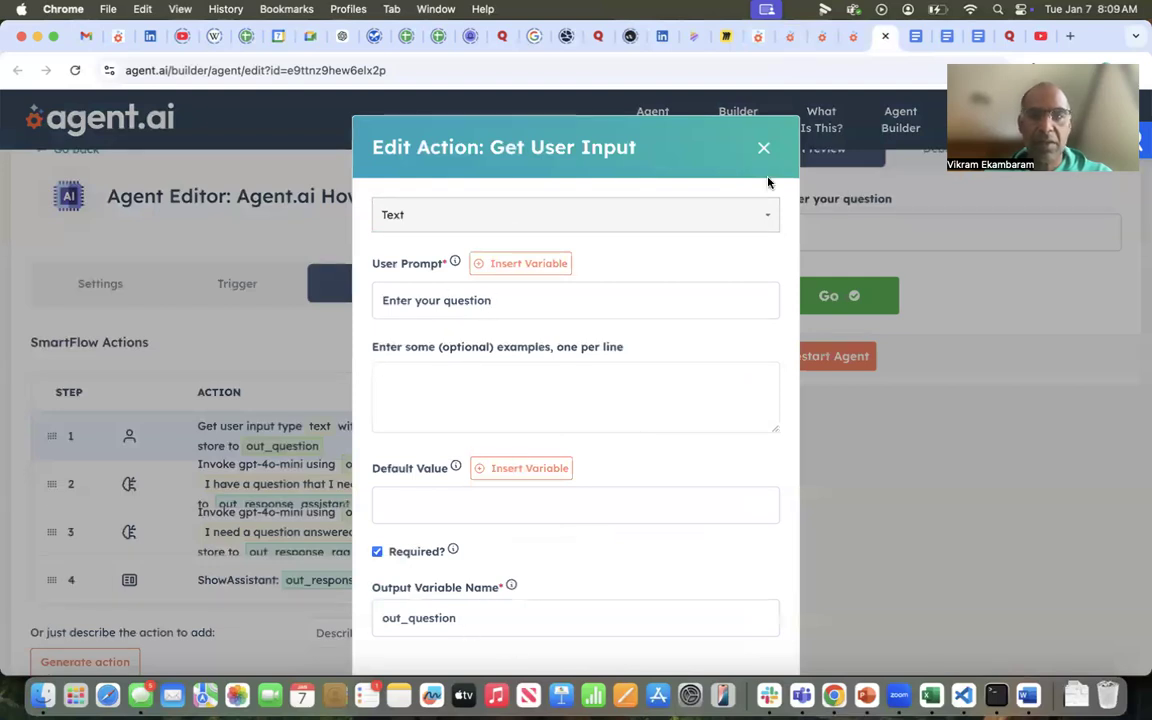
click(764, 148)
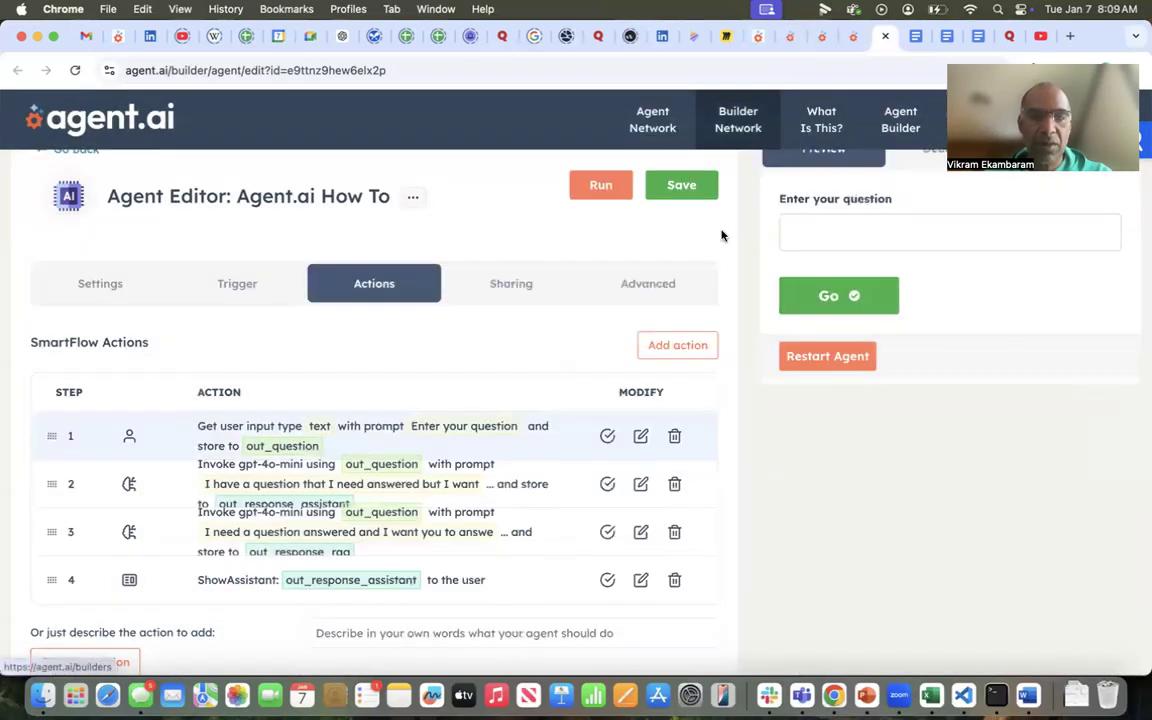
Examine the instructions, knowledge base attachment and output variable of the GenAI action in step 2, leaving it unchanged
click(640, 483)
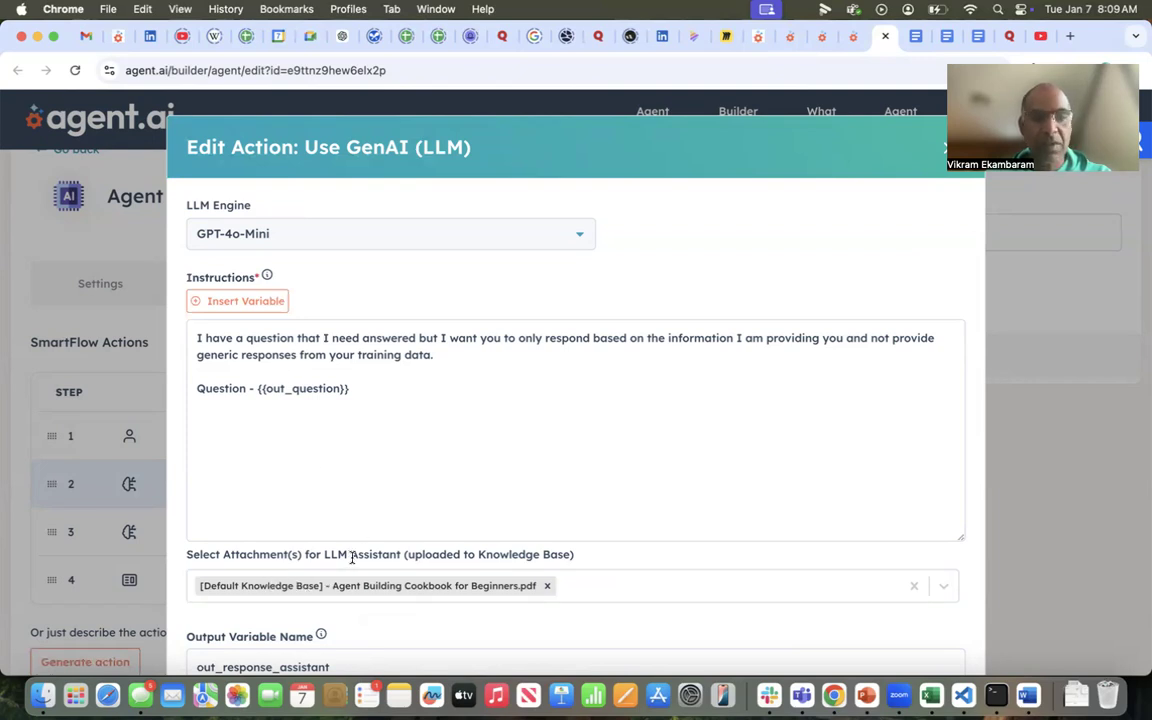
scroll(352, 558, down, 1)
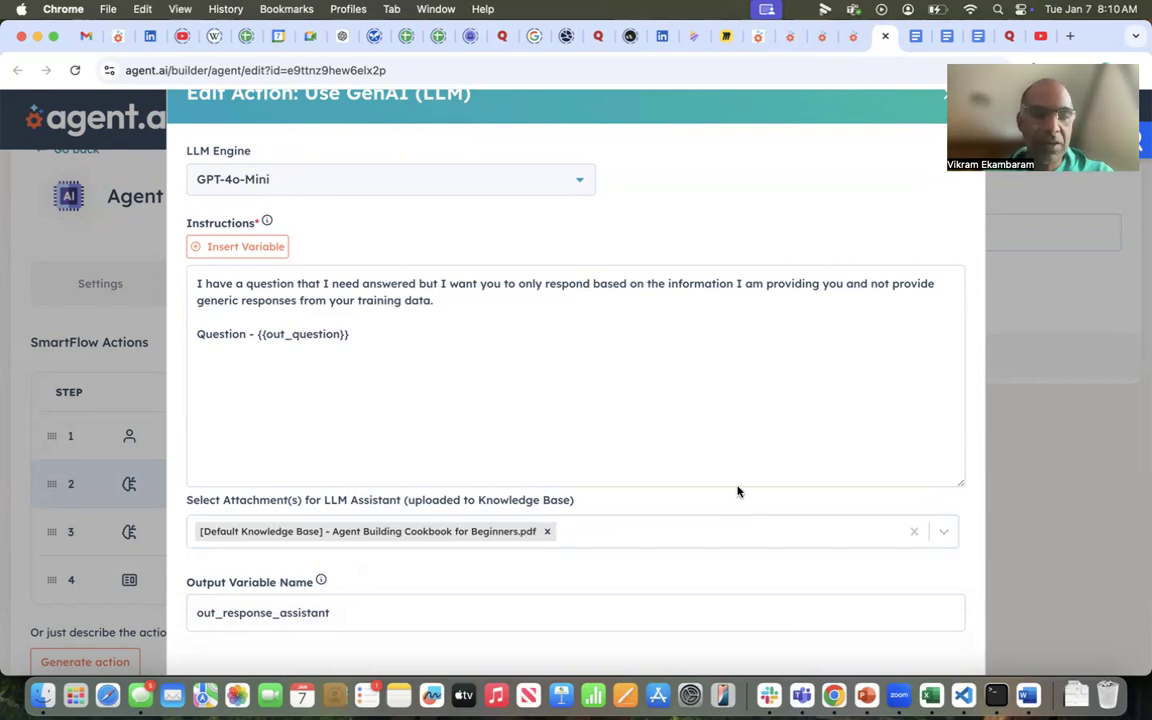
scroll(738, 488, down, 2)
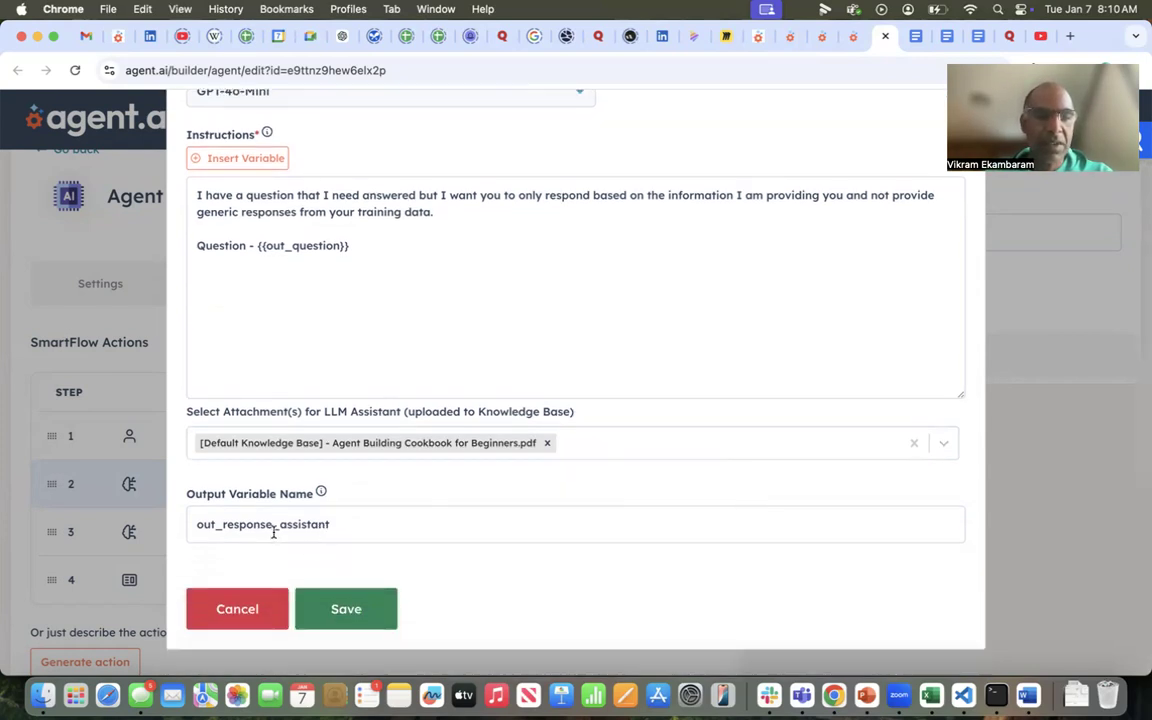
click(240, 610)
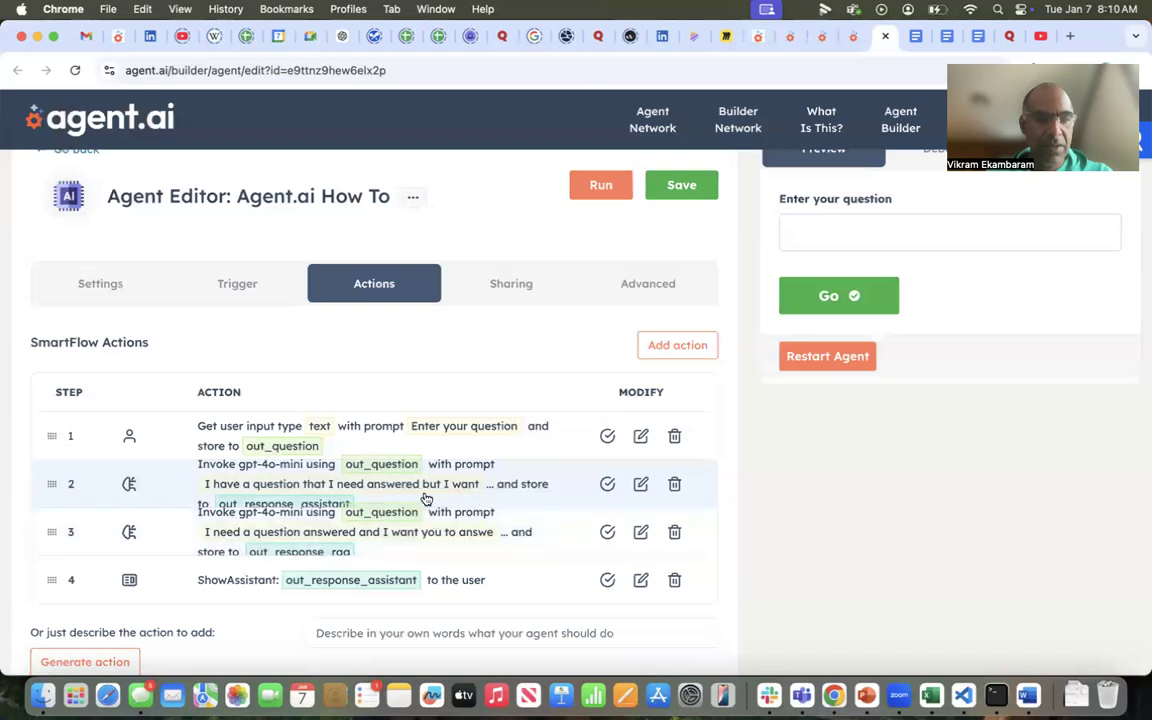
Check the GenAI action in step 3 that stores to out_response_rag and delete it from the agent
click(639, 532)
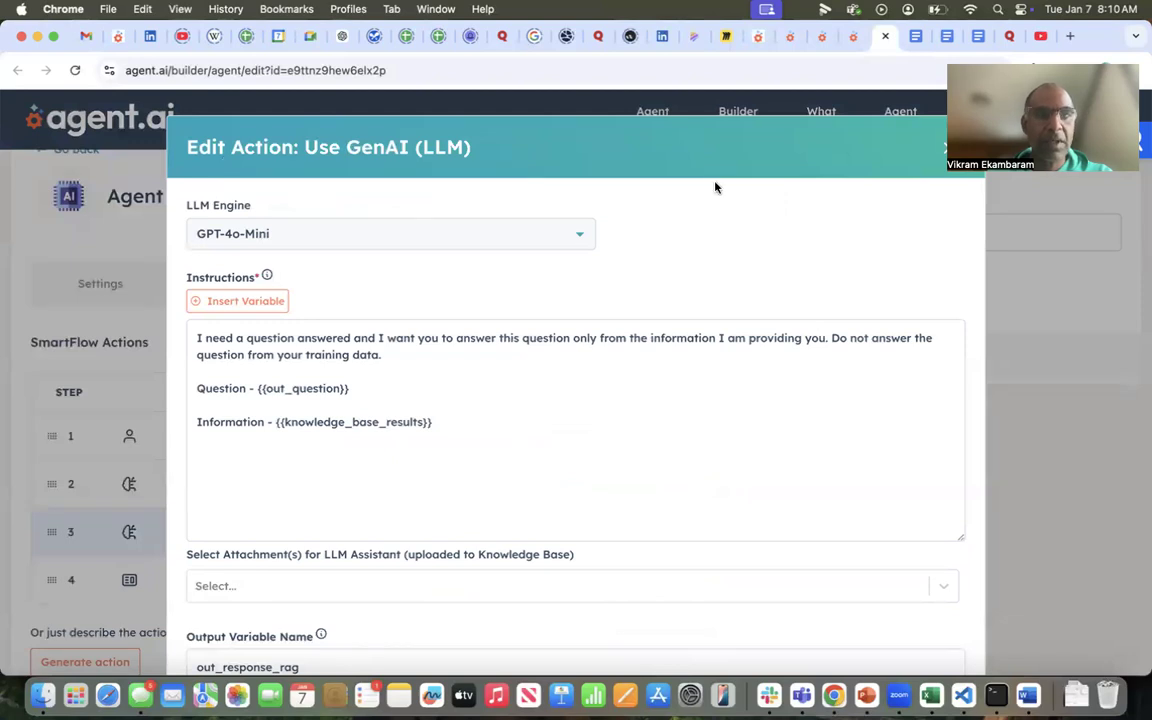
click(943, 155)
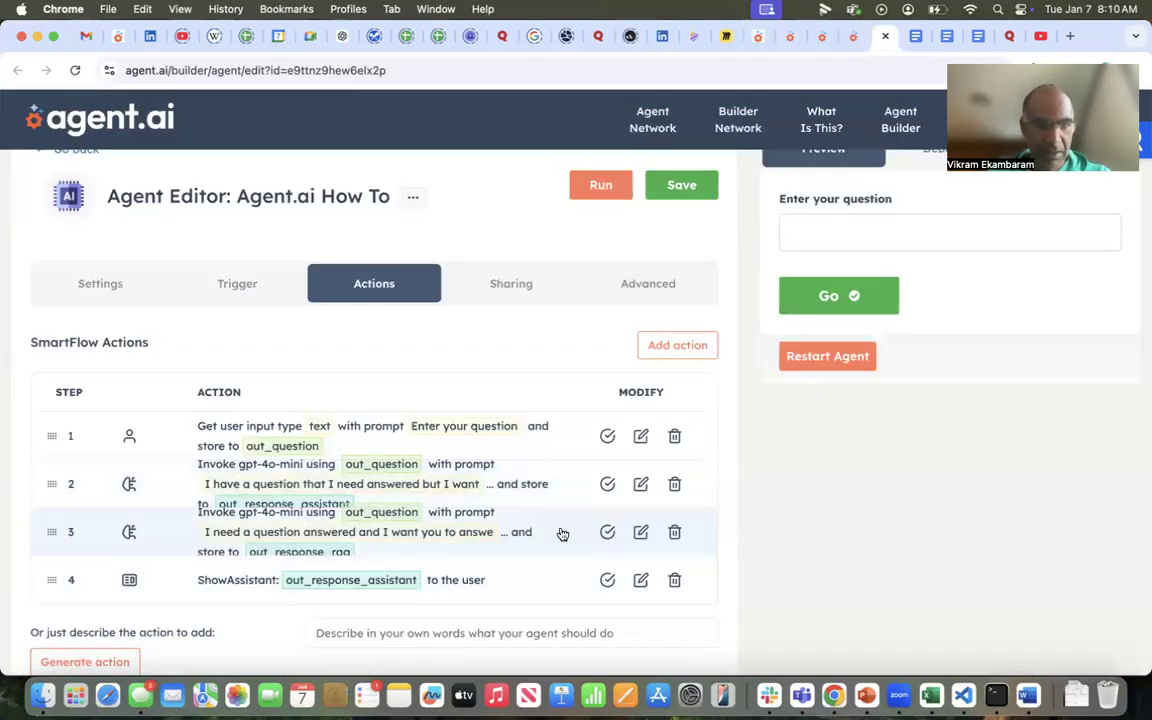
click(675, 533)
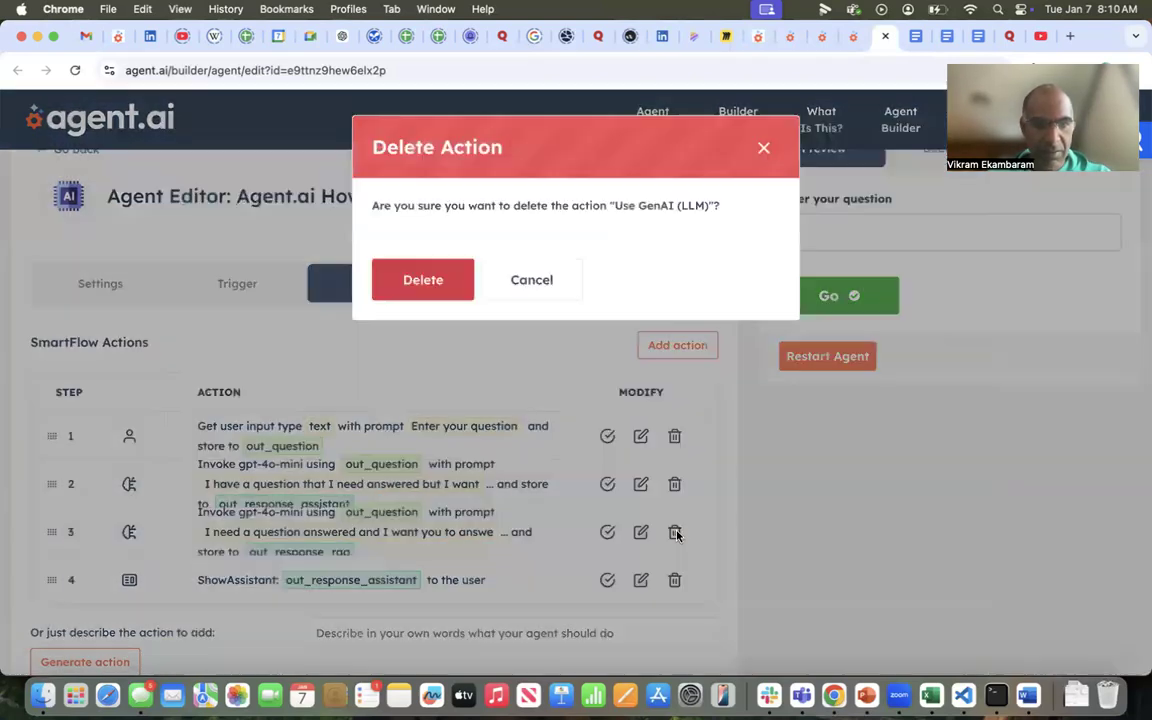
click(432, 288)
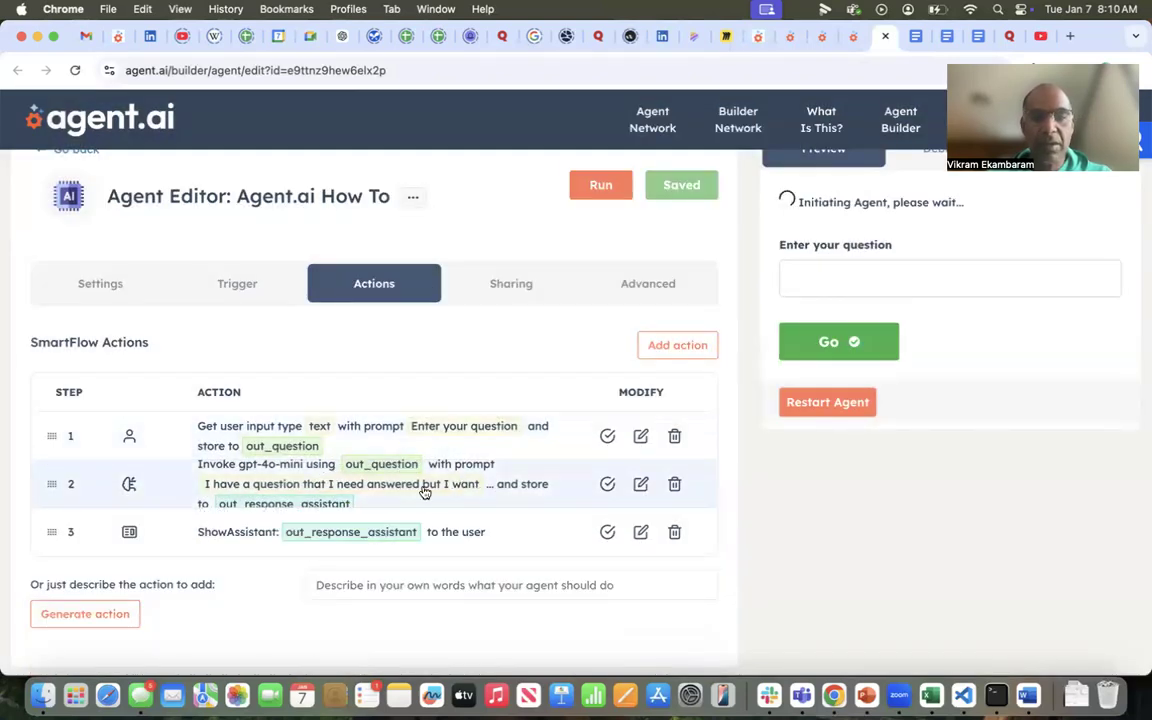
Review the Show User Output action and run the agent with the question "How do I build a chat with my files agent"
click(640, 533)
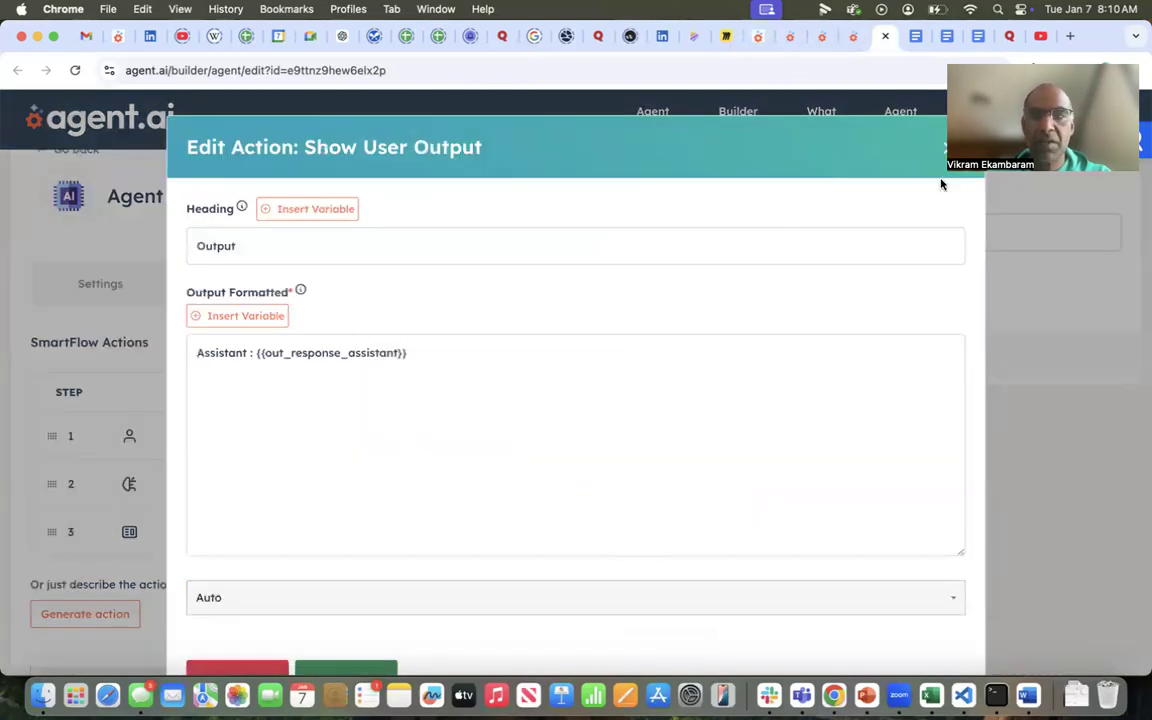
click(945, 148)
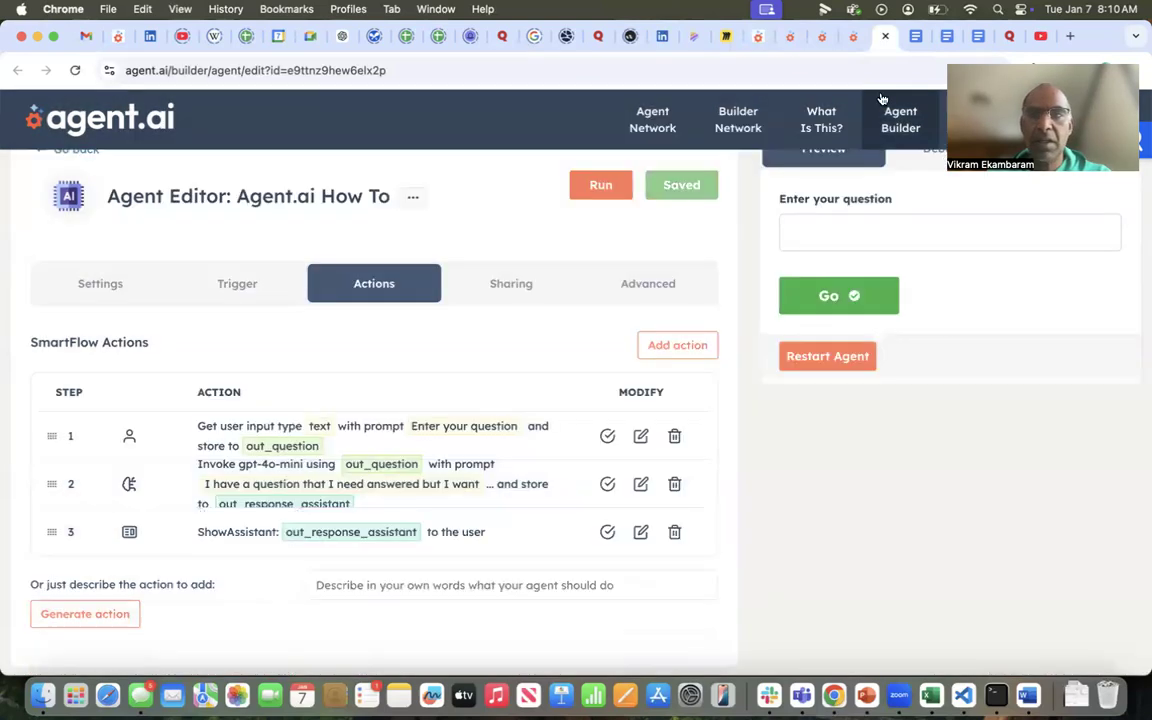
click(609, 193)
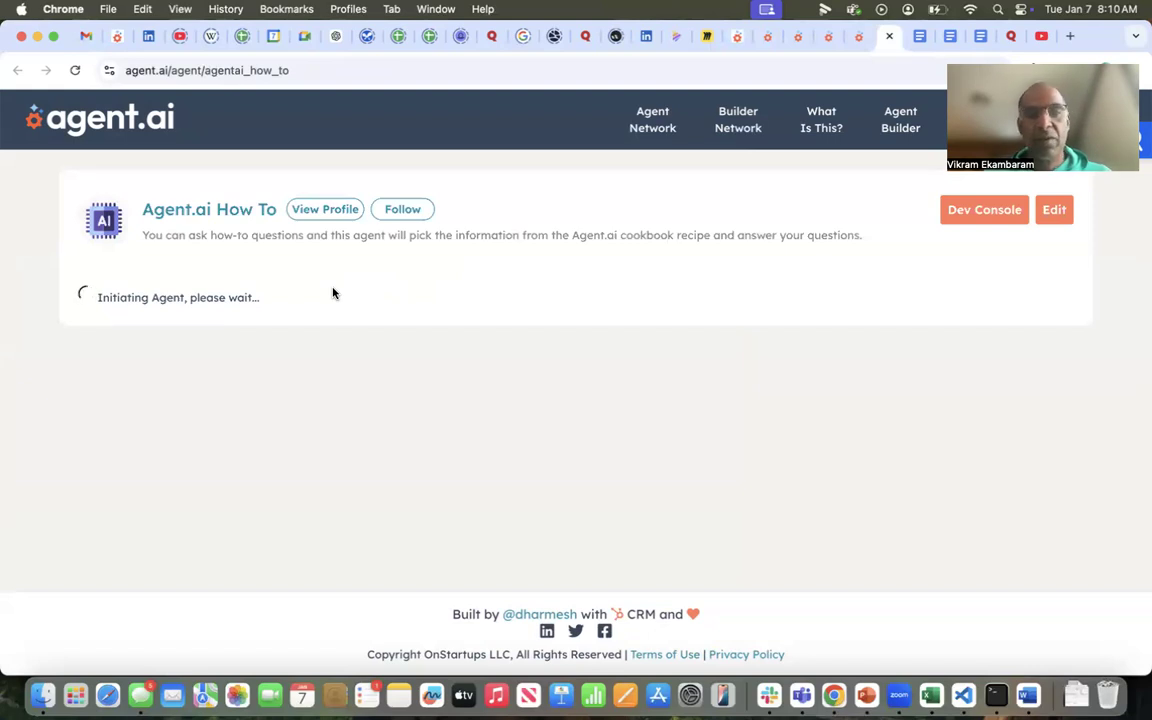
click(214, 322)
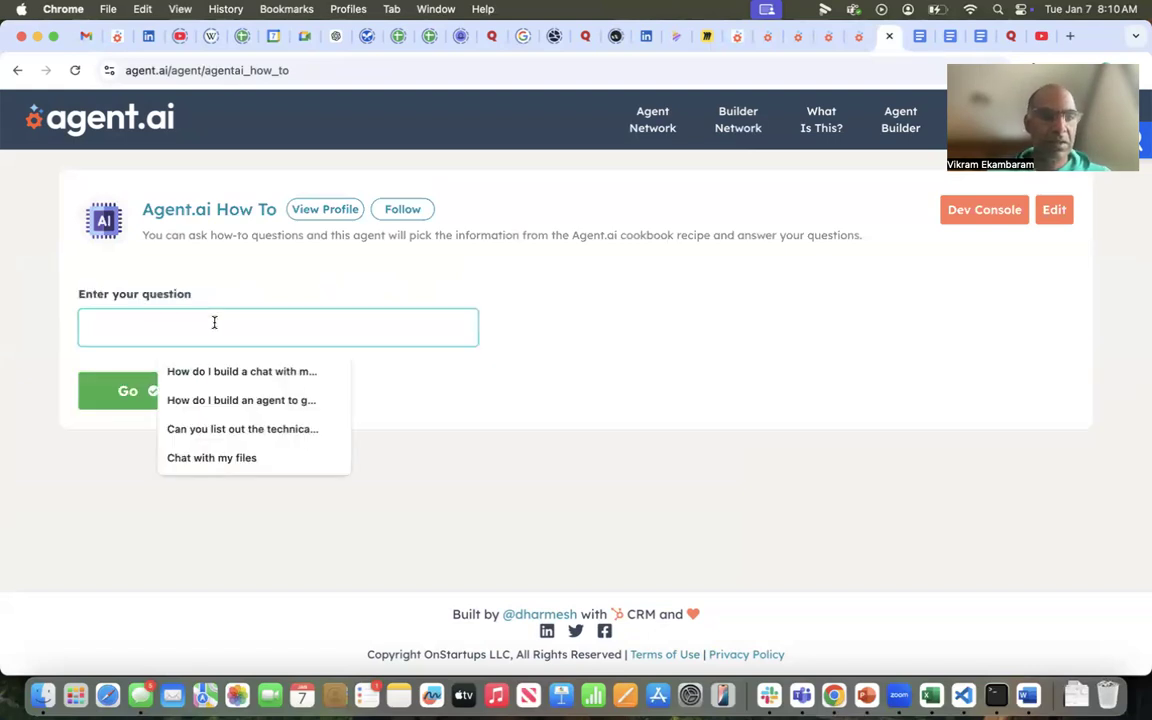
click(228, 373)
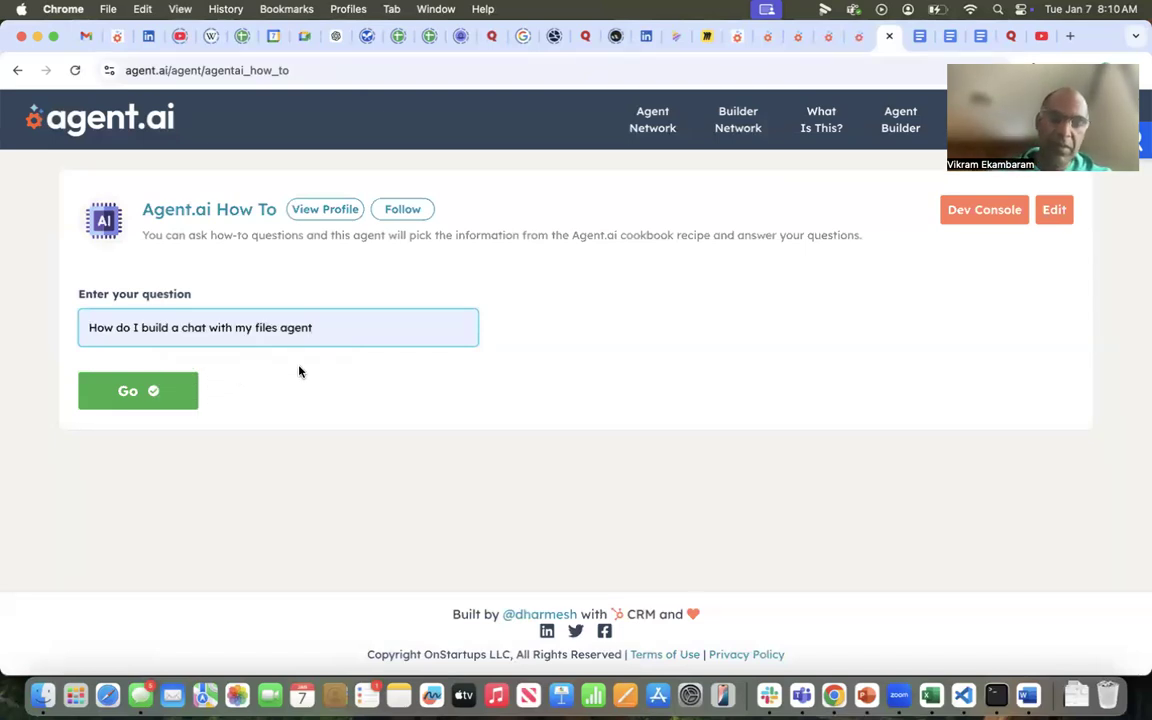
click(139, 391)
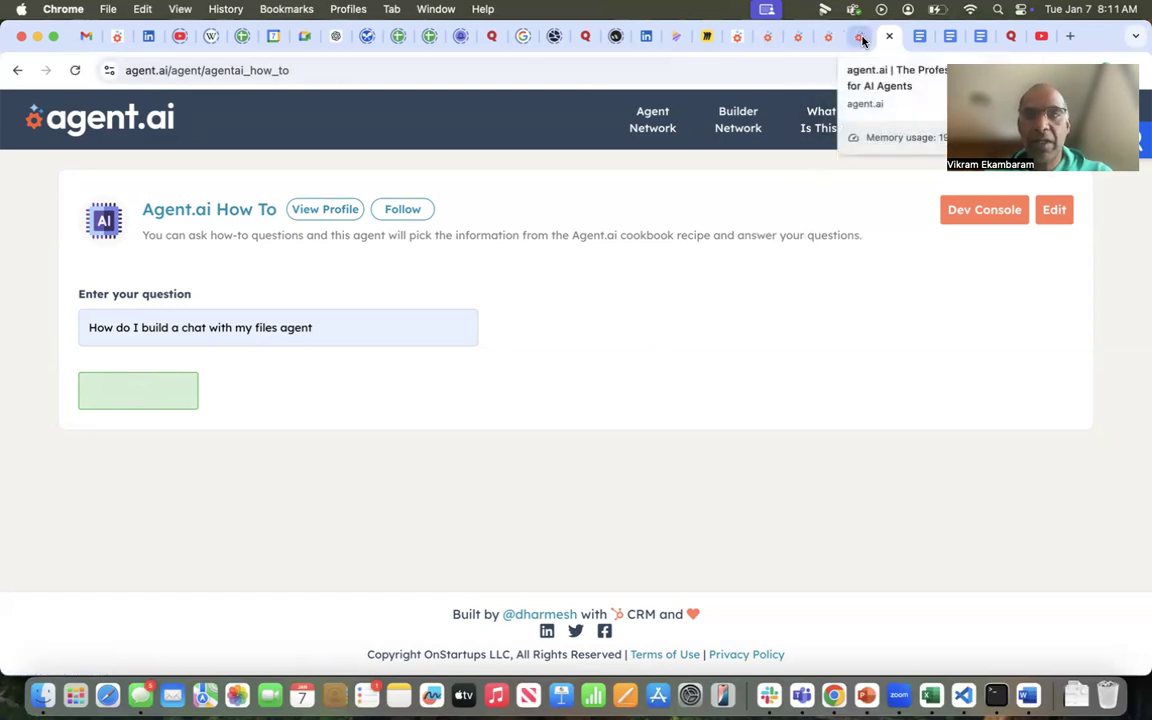
Read through the How To agent's output from the earlier run, including its steps and citations
click(797, 38)
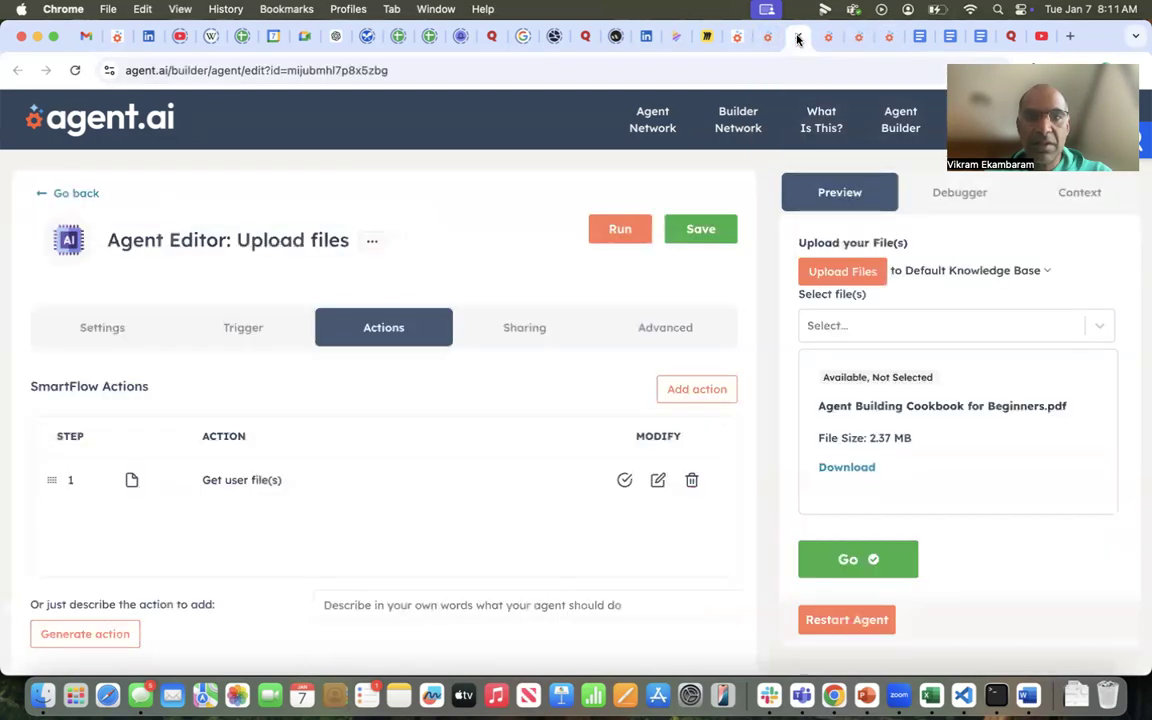
click(826, 37)
scroll(581, 414, down, 1)
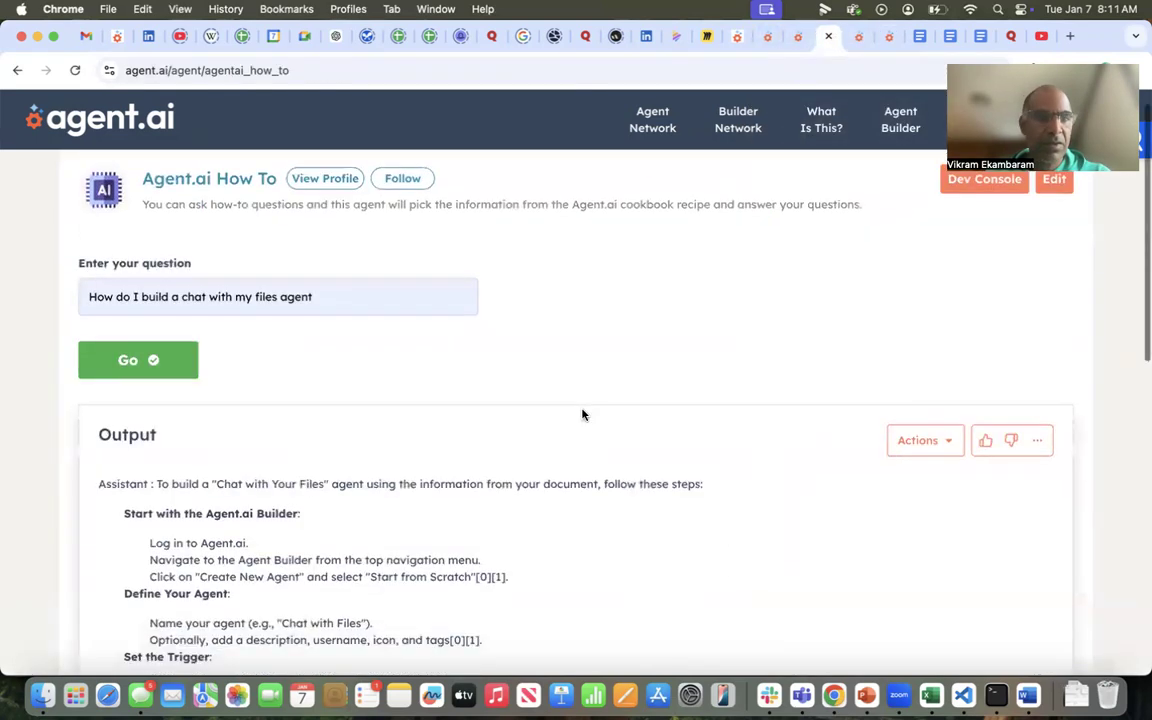
scroll(468, 410, down, 3)
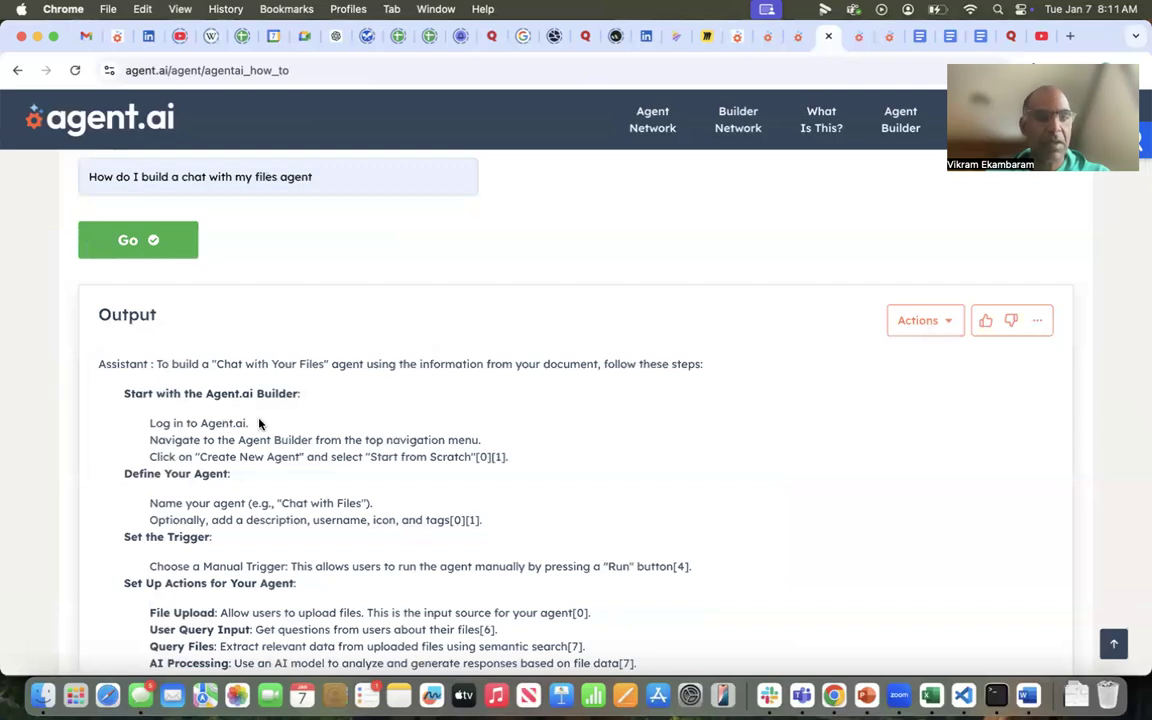
scroll(258, 423, down, 2)
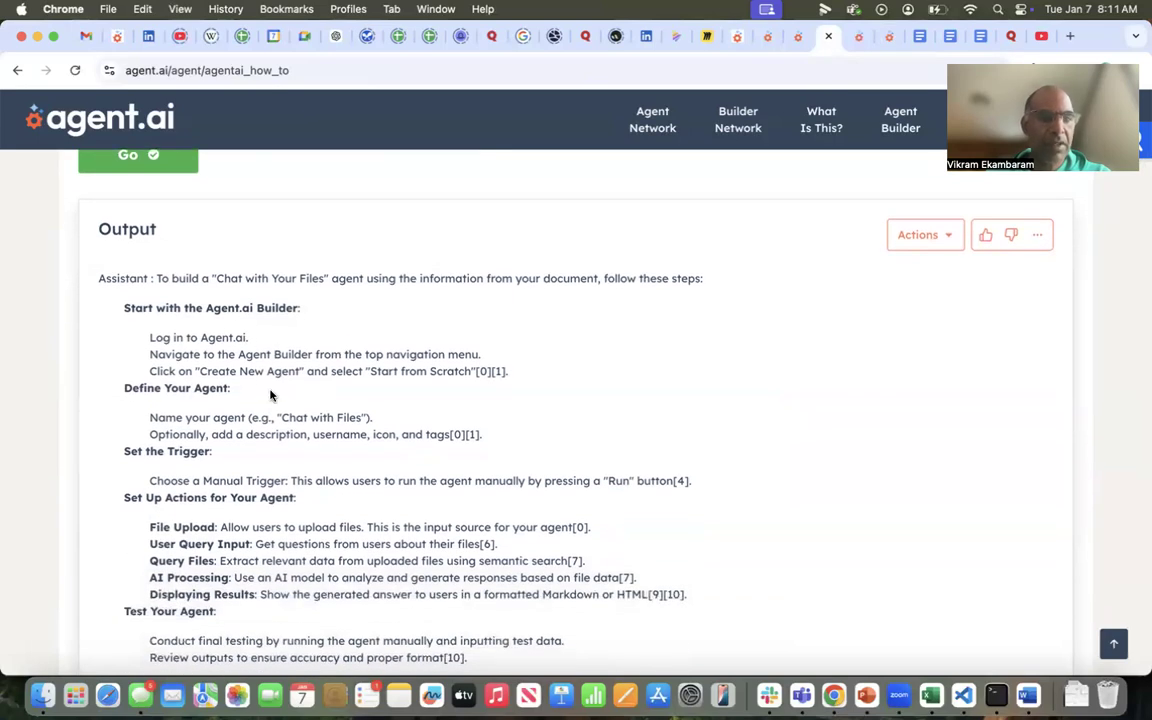
scroll(270, 395, down, 3)
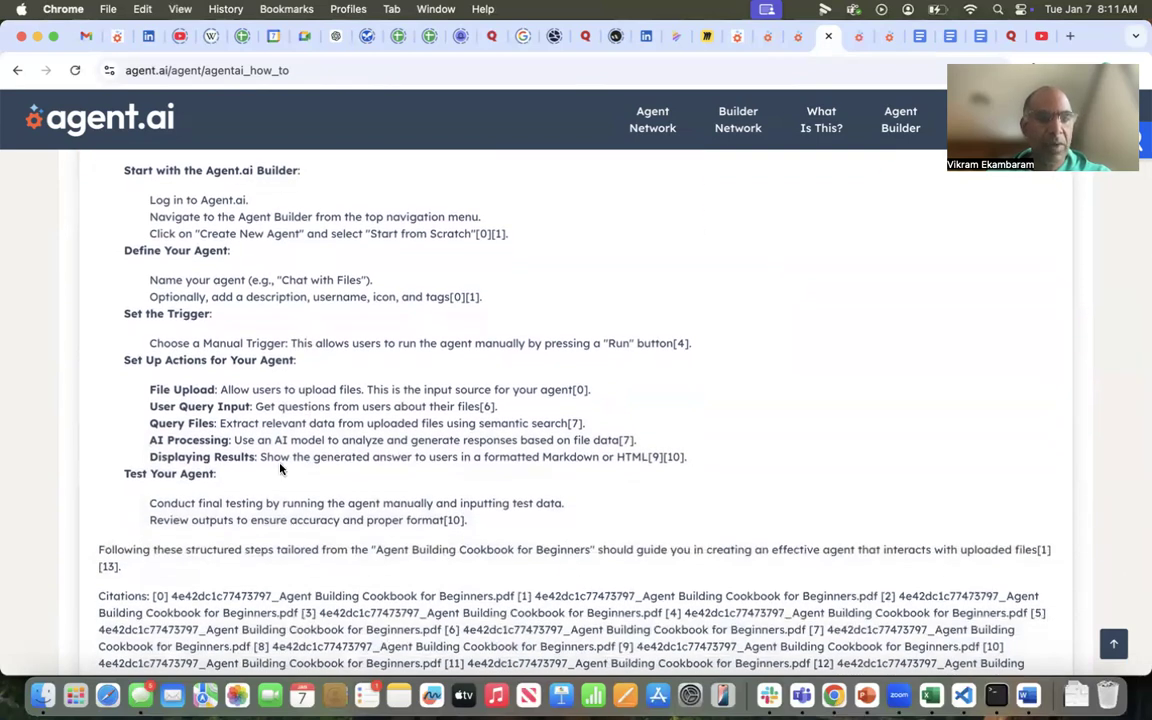
scroll(277, 450, down, 6)
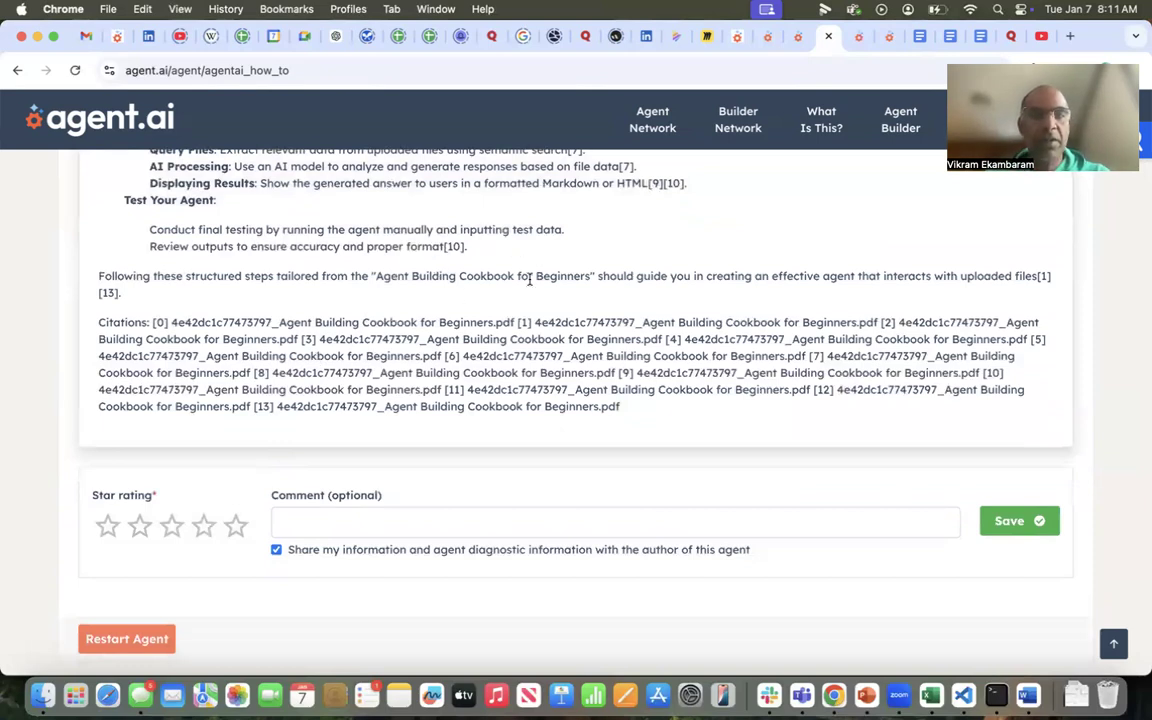
scroll(529, 283, up, 12)
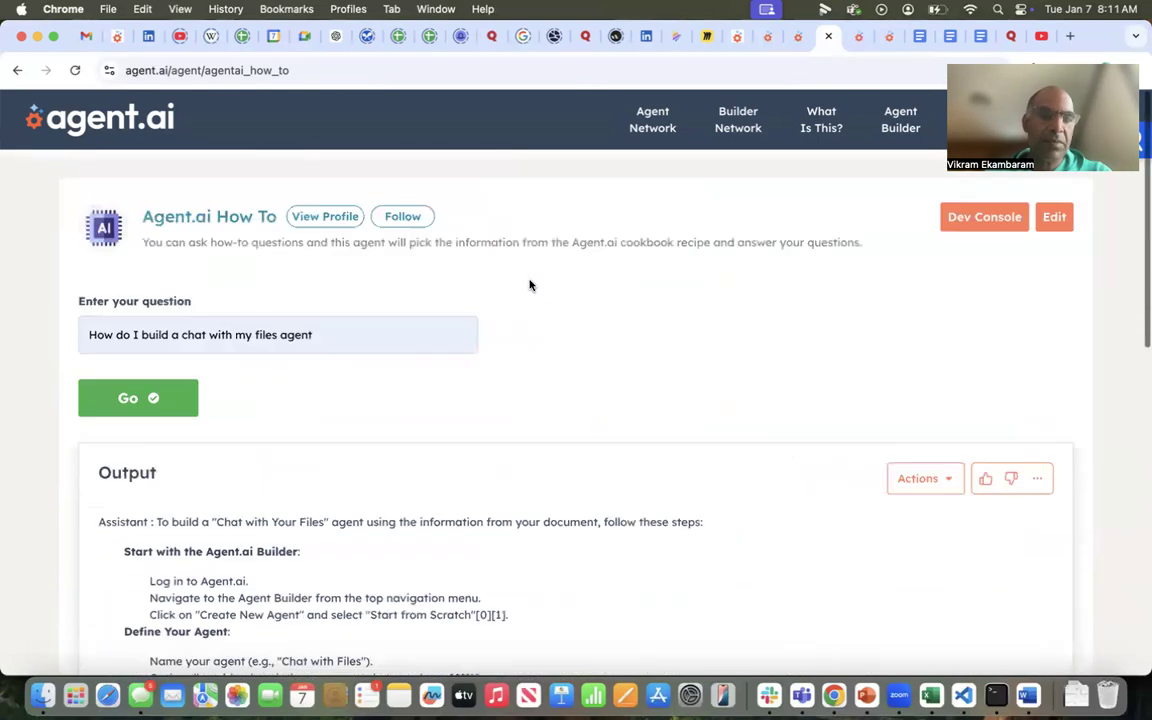